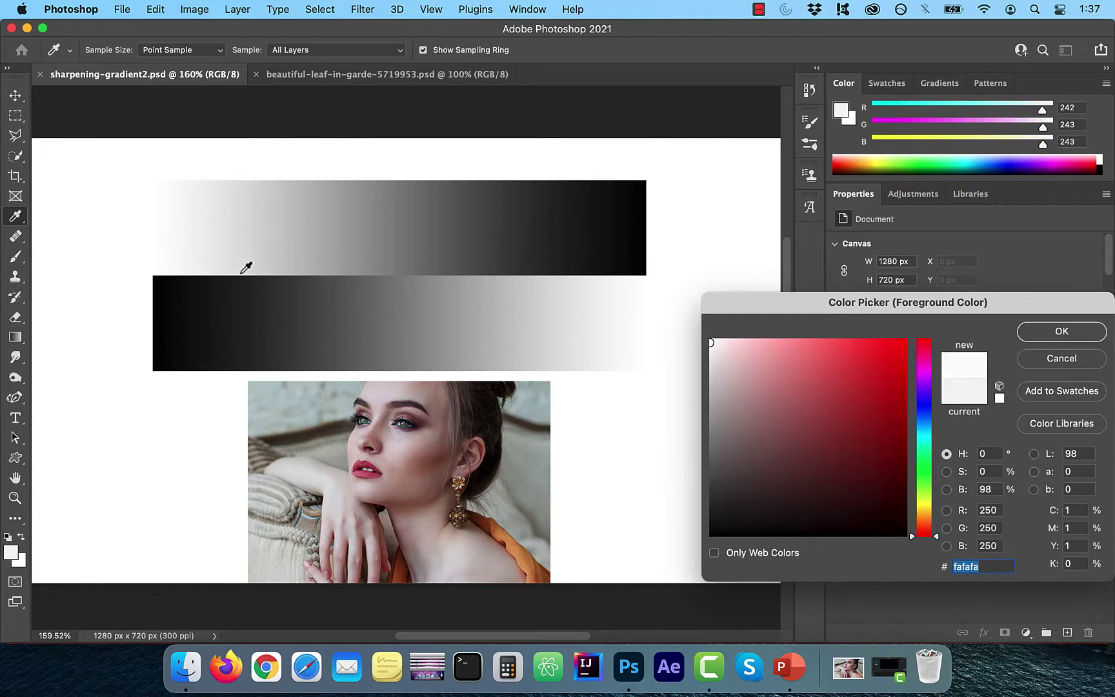
Sample seven points along the top gradient, from mid-grey to its darkest end
left_click(282, 267)
left_click(343, 267)
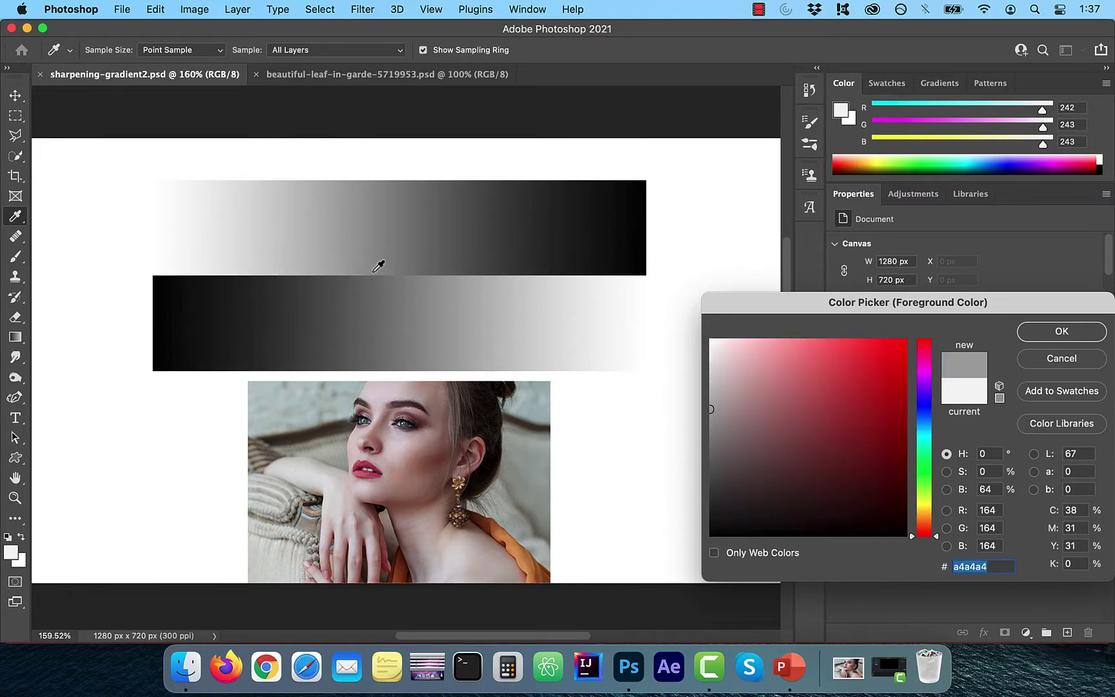
left_click(416, 266)
left_click(510, 266)
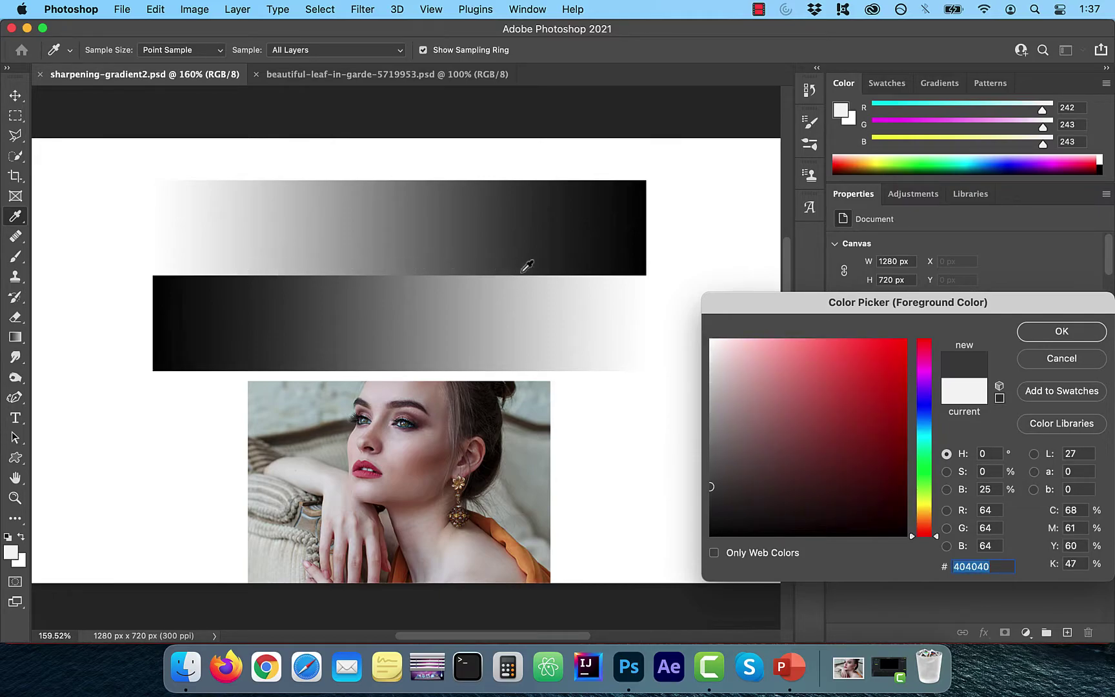
left_click(579, 272)
left_click(617, 268)
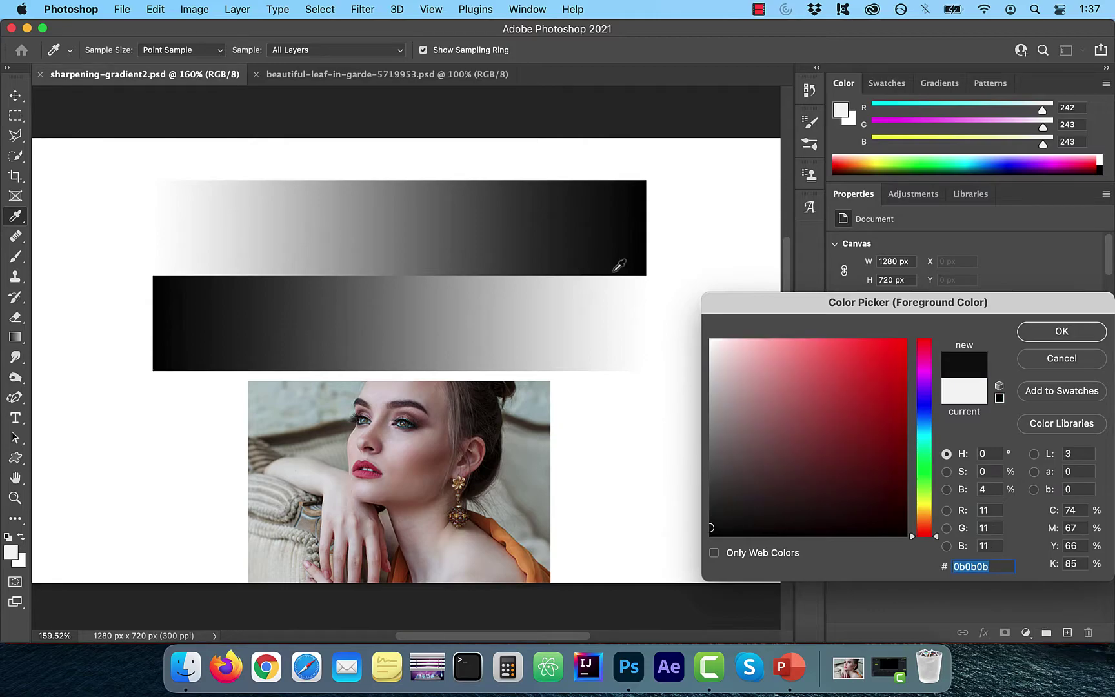
left_click(642, 271)
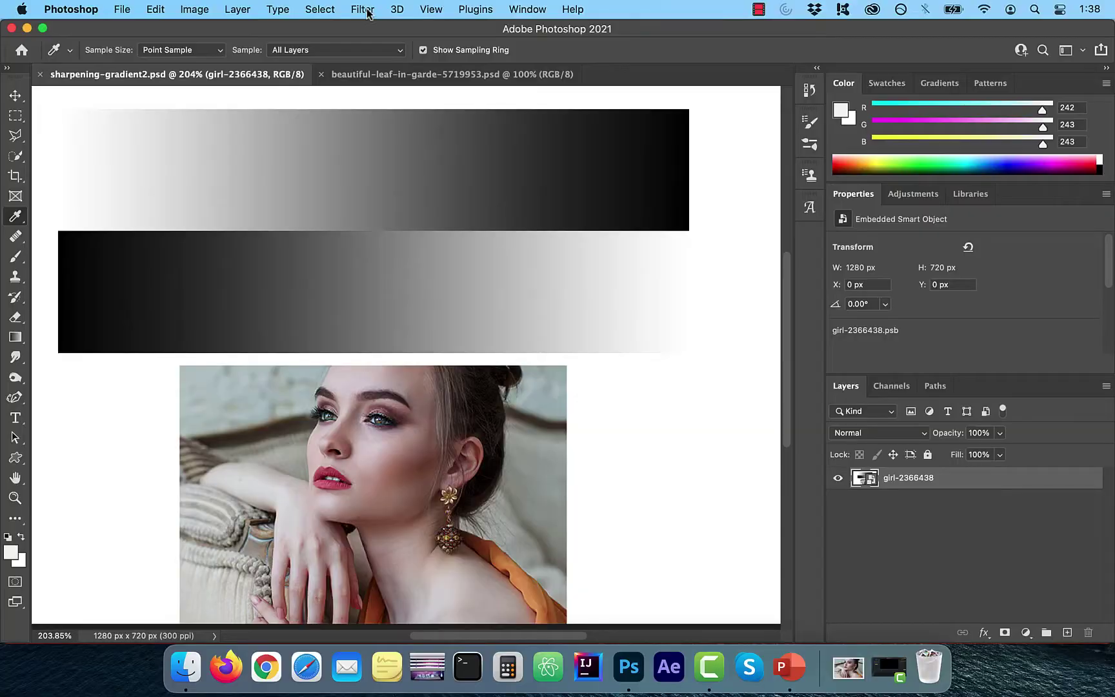
Start Filter > Sharpen > Unsharp Mask on the portrait layer
left_click(363, 10)
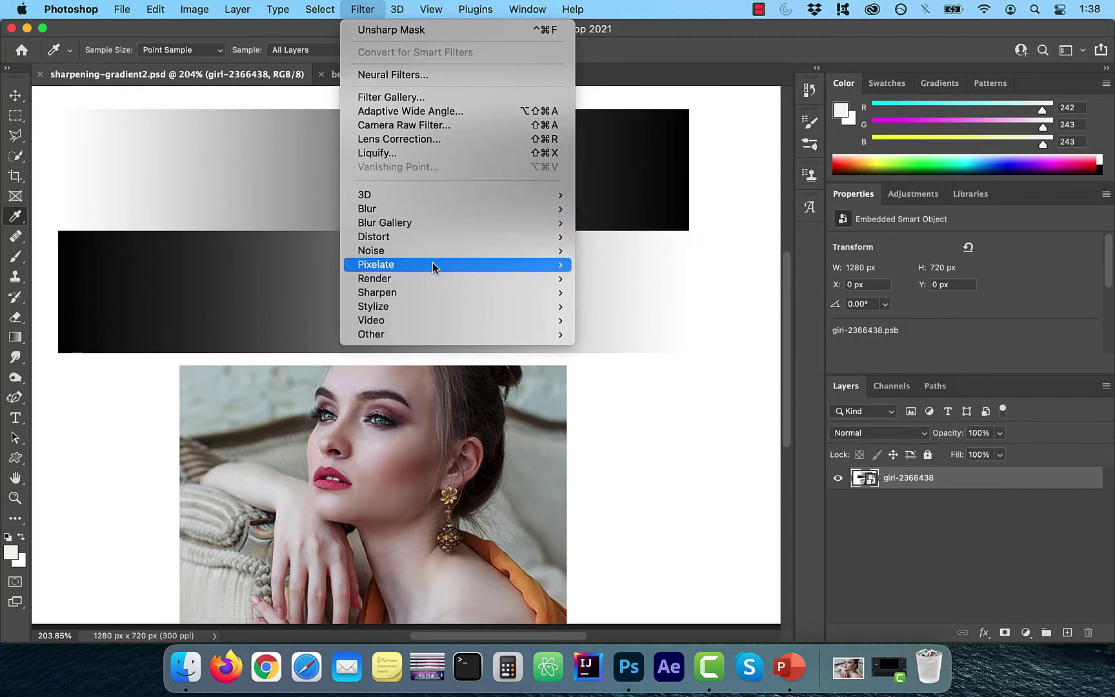
mouse_move(425, 282)
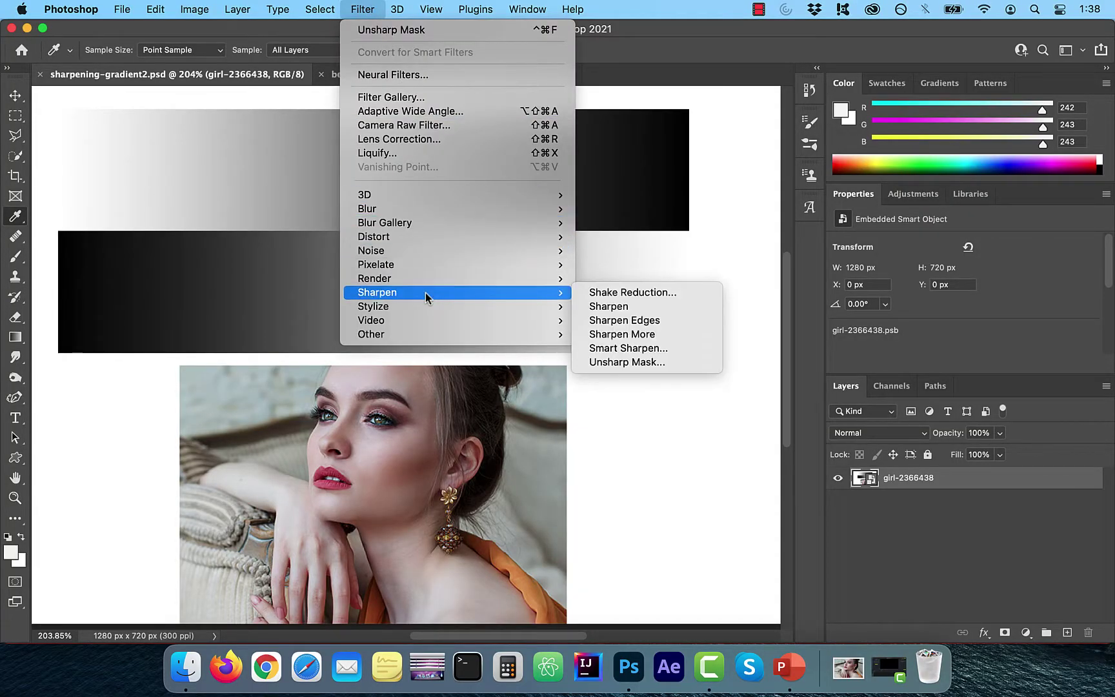
left_click(648, 362)
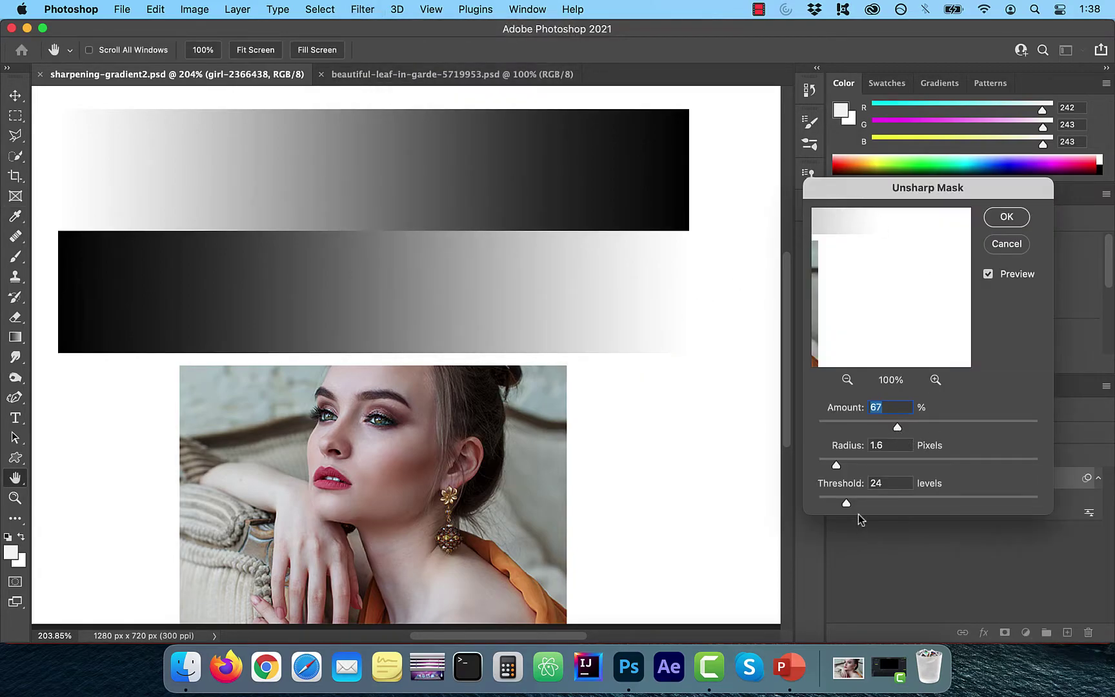
Try Threshold 0, a wider radius and Amount up to 500%, then pull Amount back down
left_click_drag(846, 502, 816, 498)
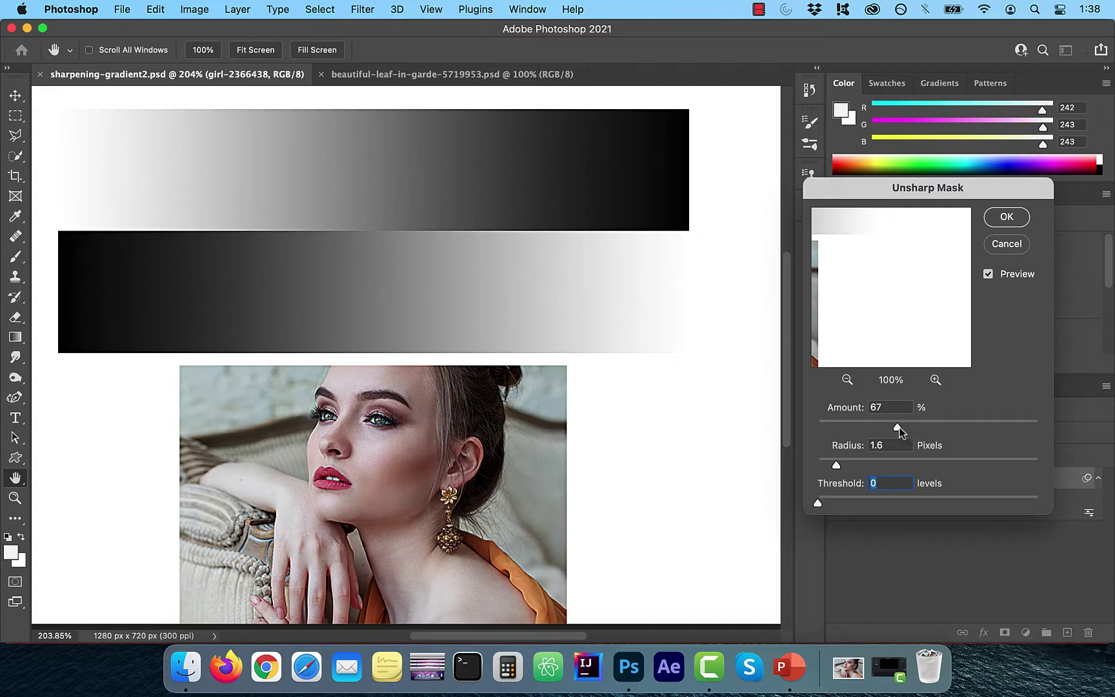
left_click(862, 458)
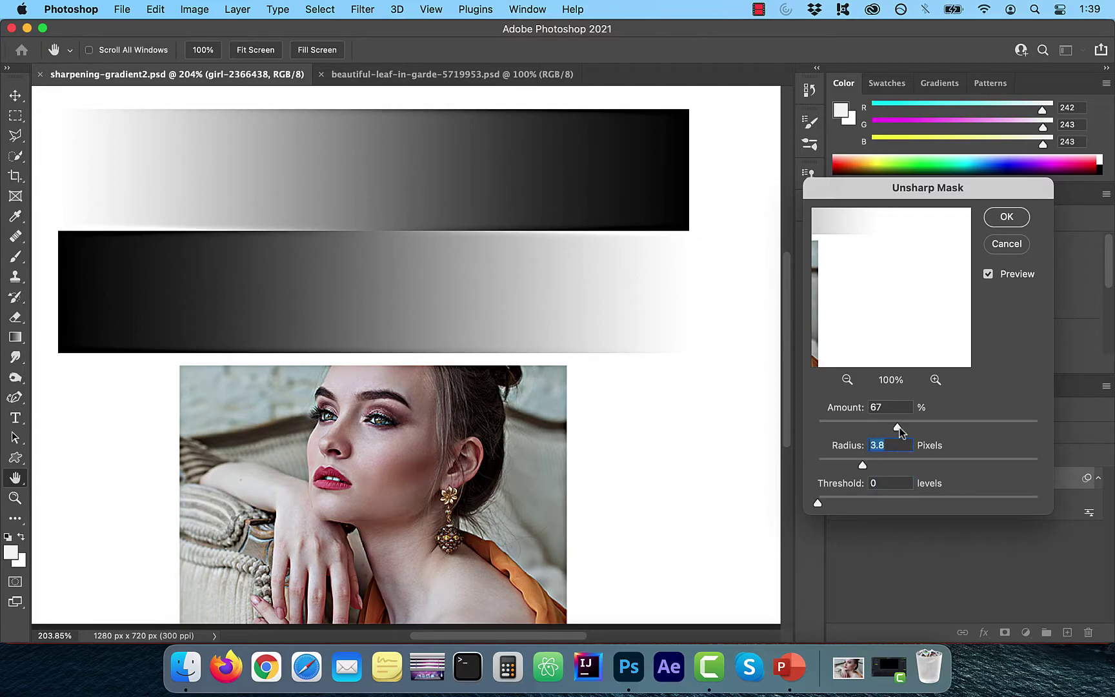
left_click_drag(898, 427, 1074, 435)
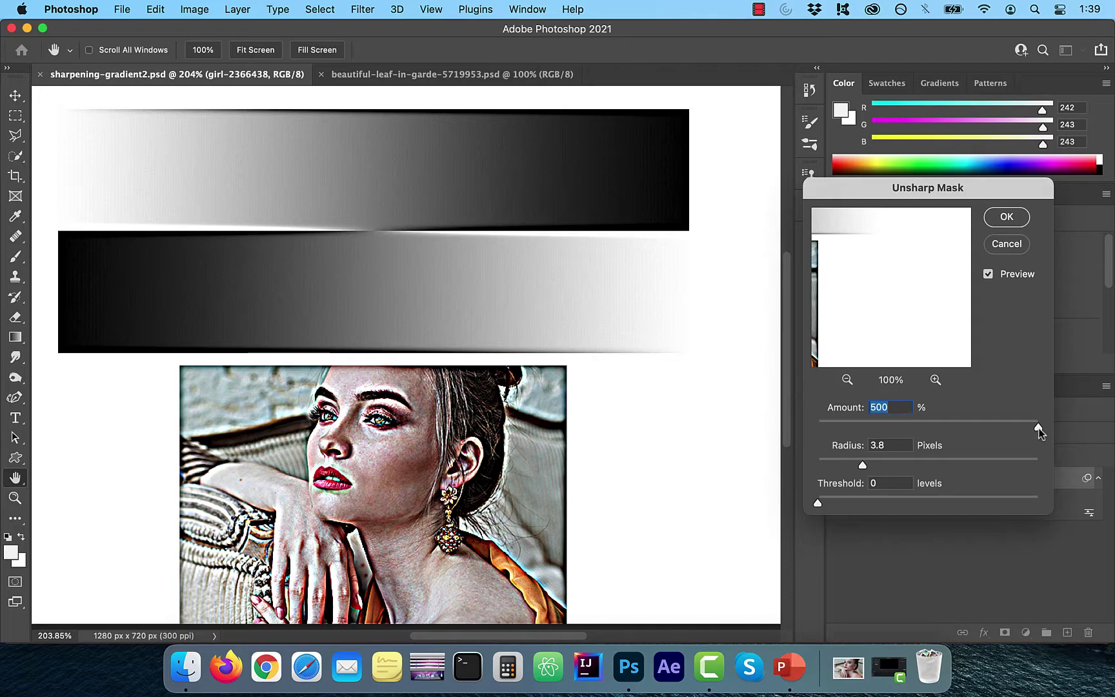
left_click_drag(1037, 427, 1008, 426)
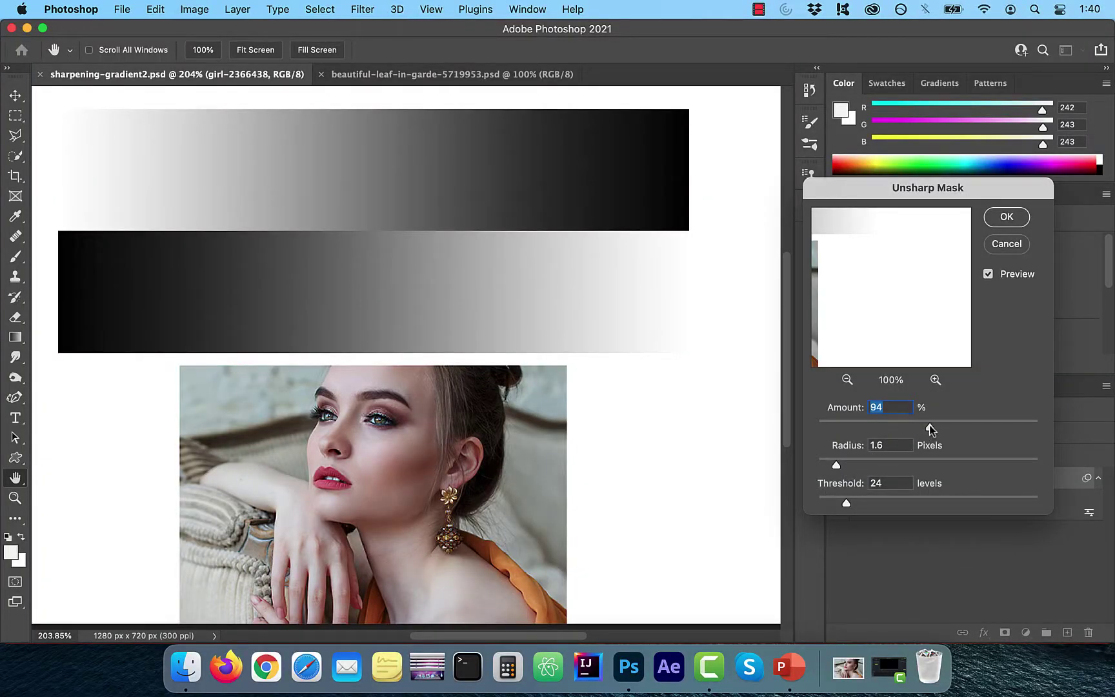
Widen Radius to 33.4 pixels for large halos and set Amount to 163%
left_click_drag(929, 427, 952, 427)
left_click_drag(836, 465, 910, 463)
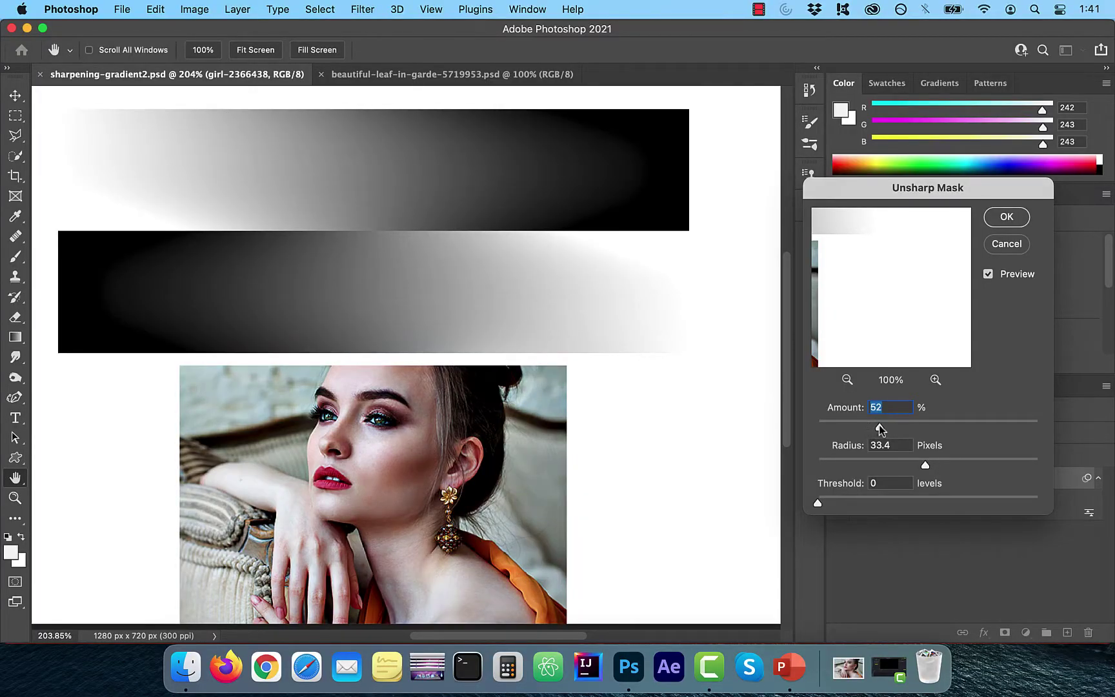
left_click_drag(879, 424, 1047, 424)
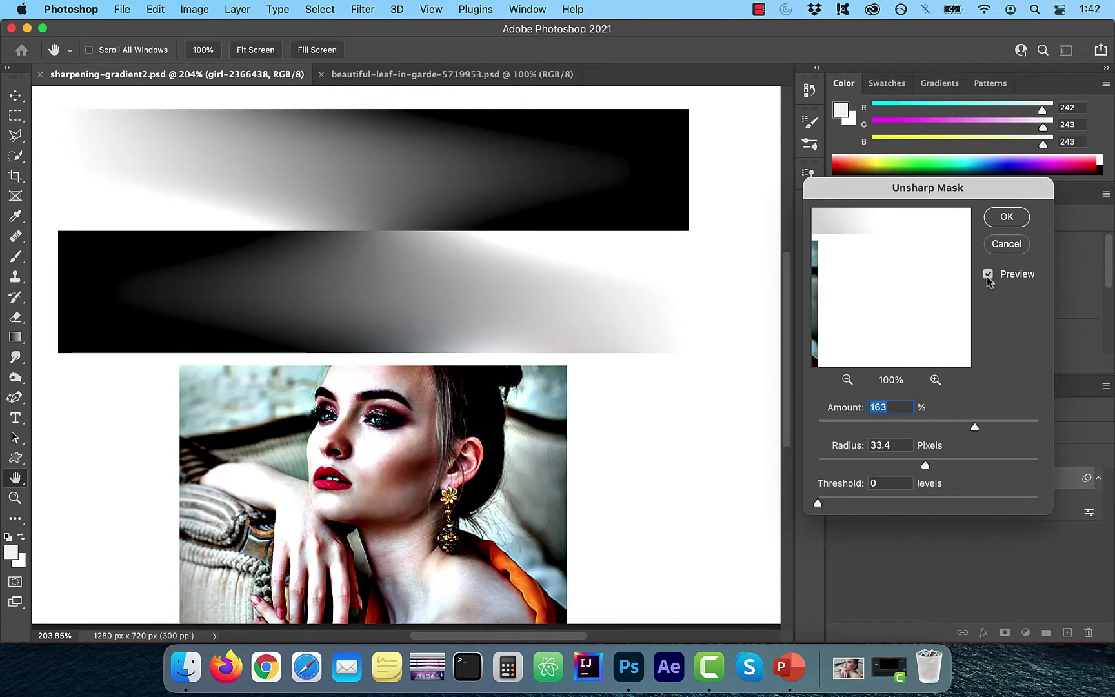
Raise Threshold to 80 levels and toggle Preview to compare against the original
left_click_drag(861, 498, 914, 502)
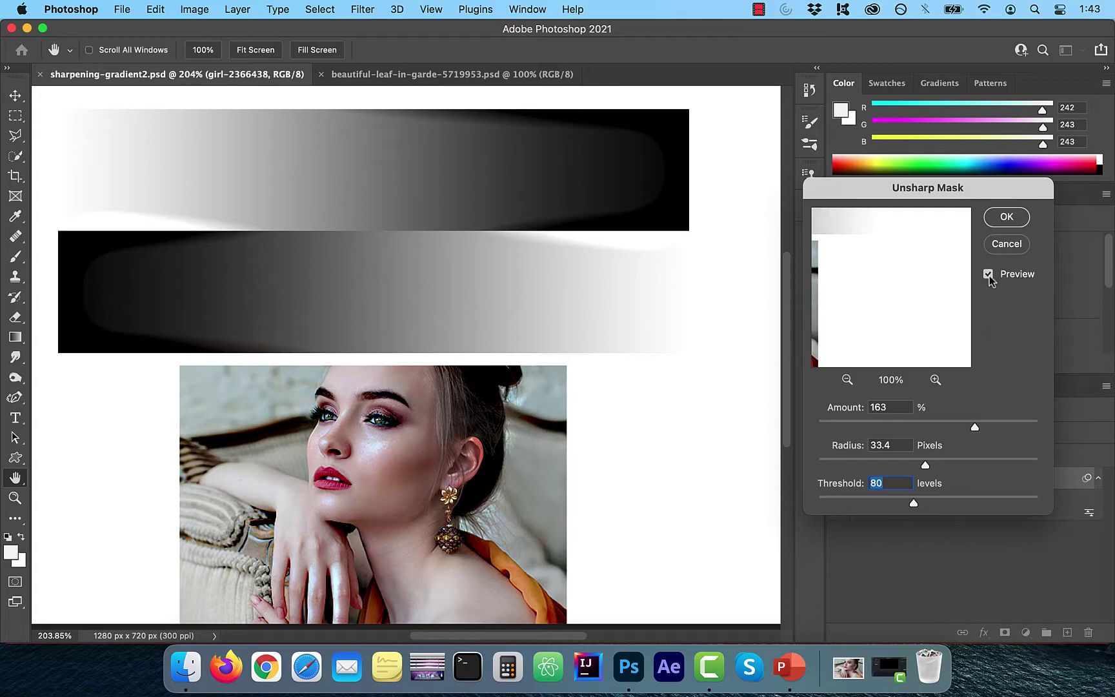
left_click(987, 274)
left_click(988, 273)
left_click(988, 273)
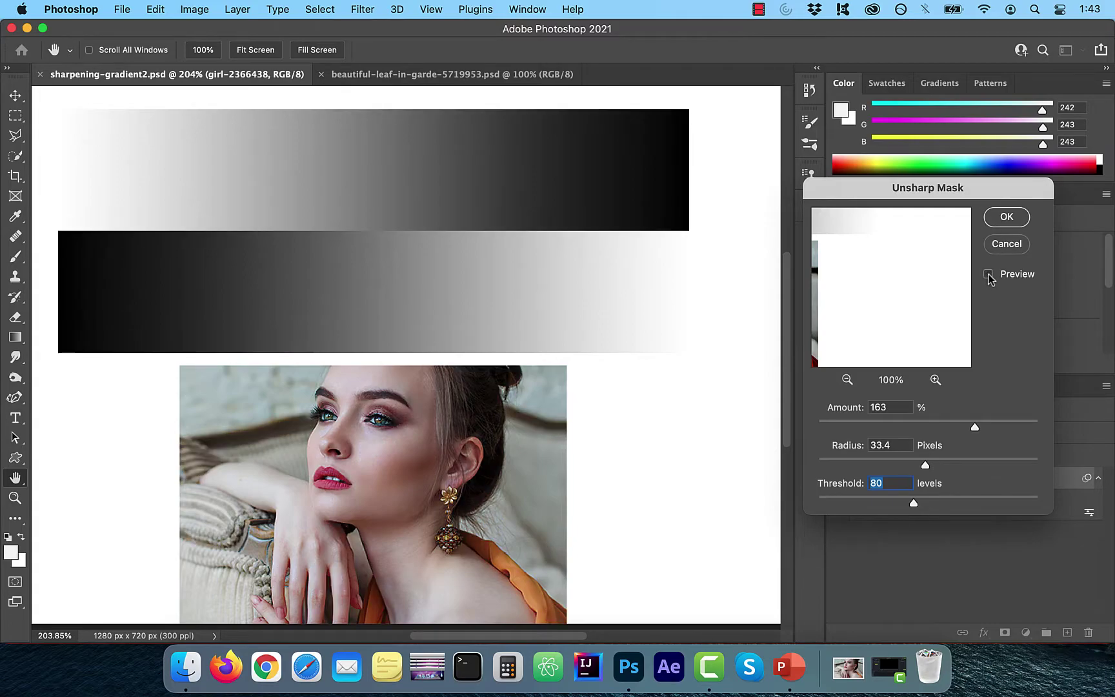
left_click(987, 274)
left_click(988, 274)
left_click(987, 274)
left_click(988, 274)
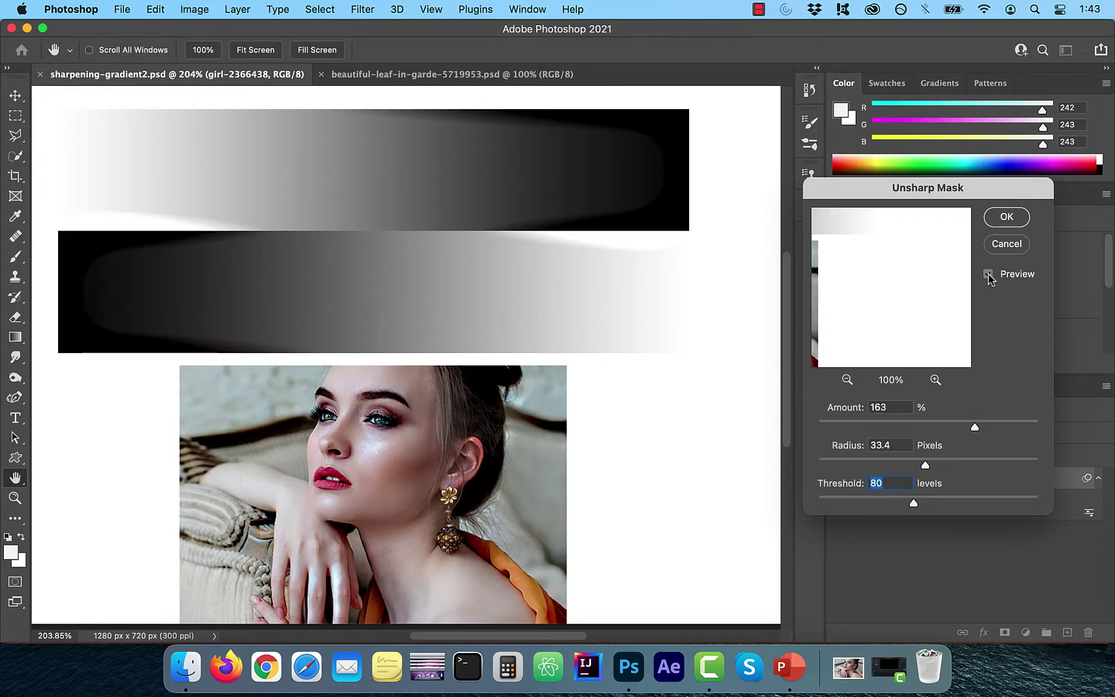
Try Threshold 116 and Amount 75%, then settle on Amount 115% with Preview on
left_click(957, 502)
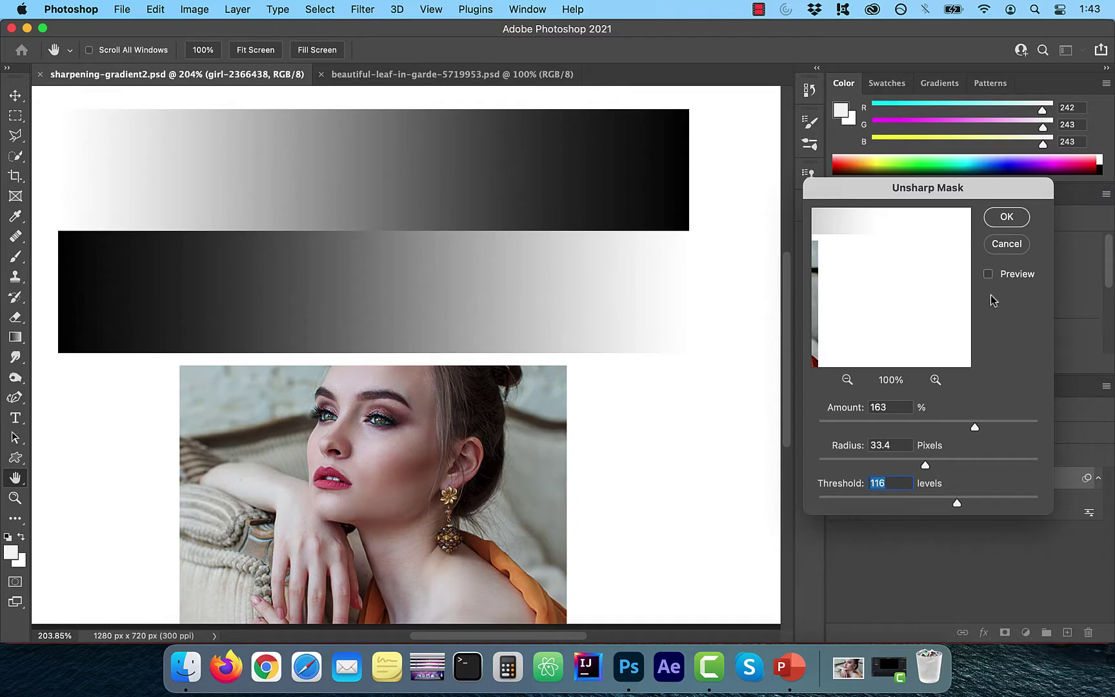
left_click(907, 426)
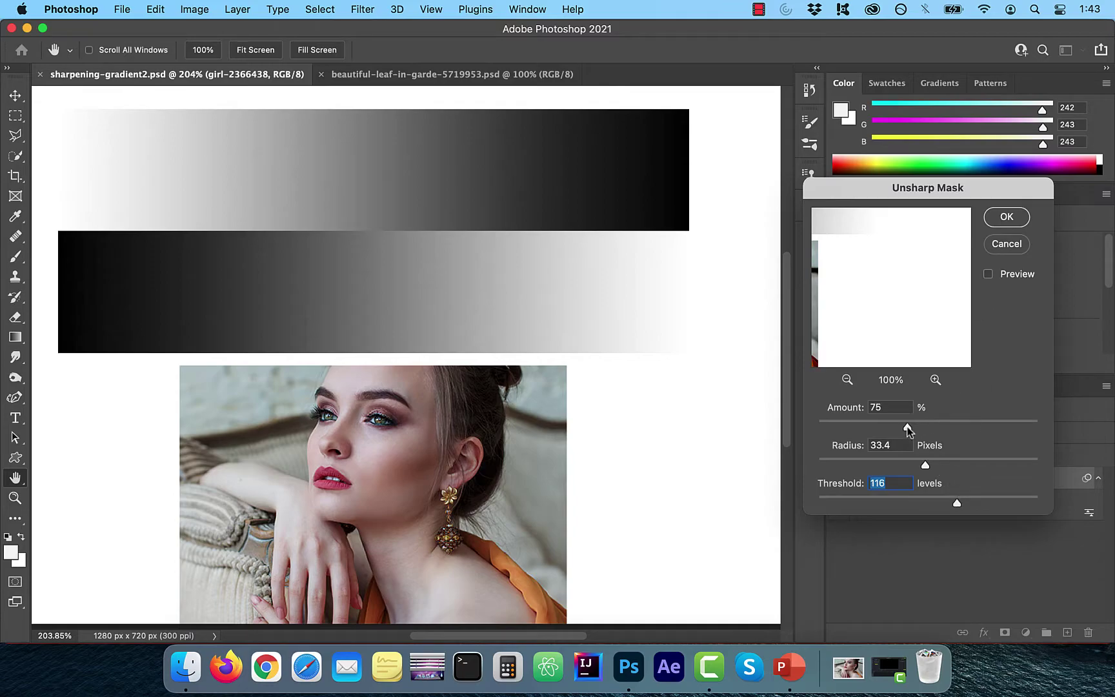
left_click(987, 274)
left_click(988, 274)
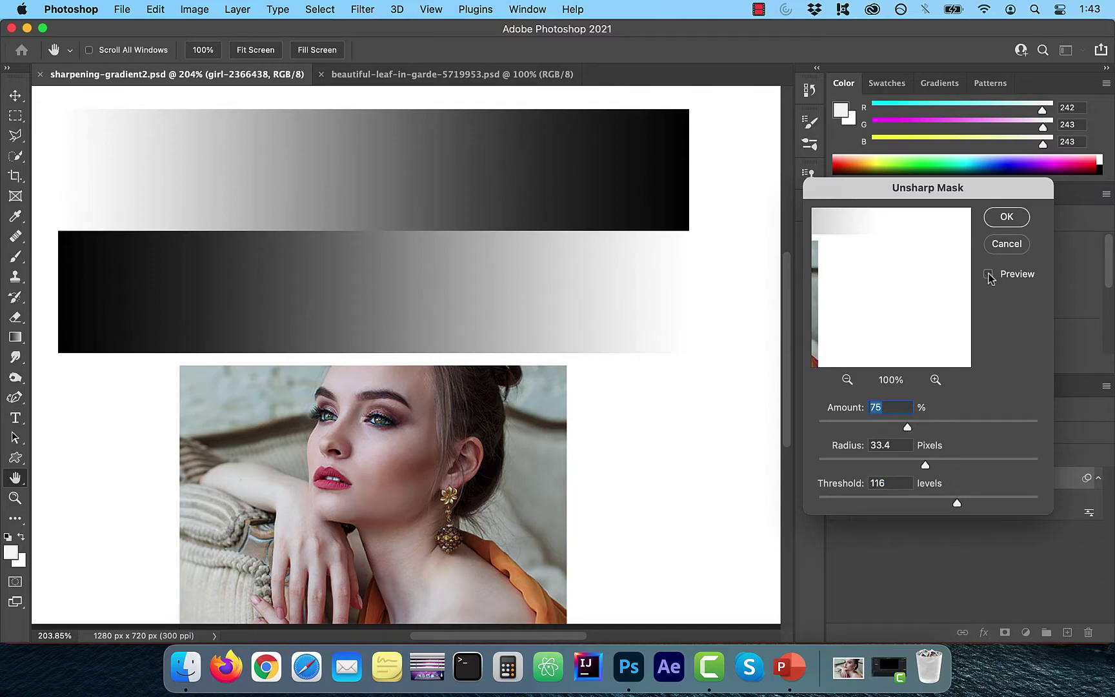
left_click(945, 427)
left_click(988, 273)
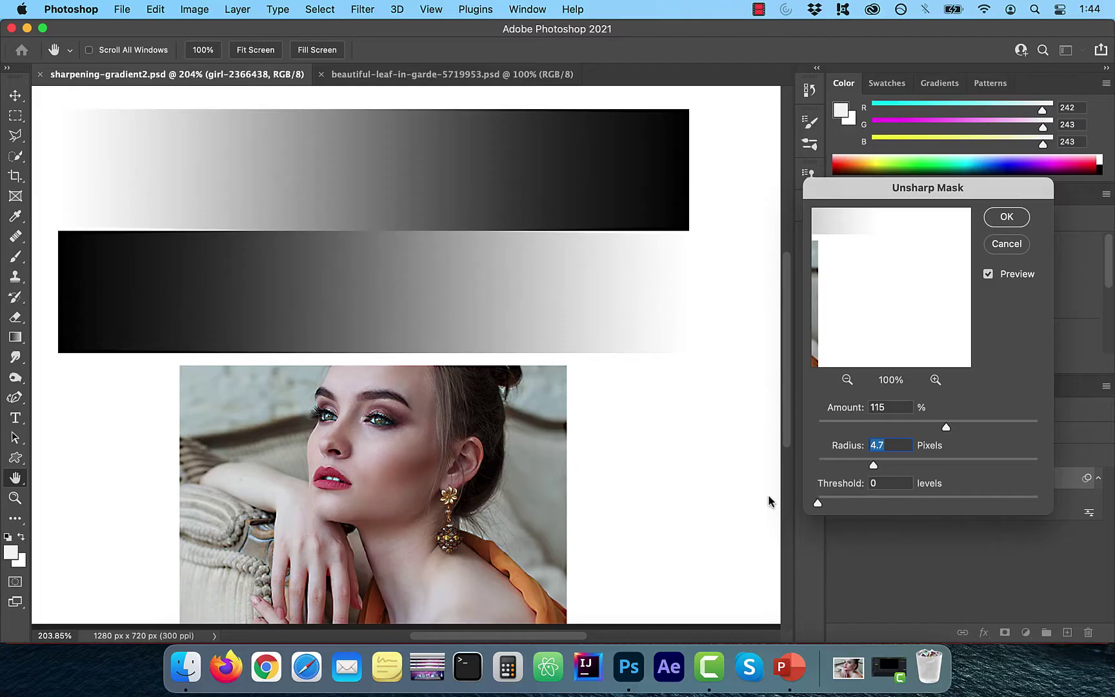
Drag Amount to 500% to exaggerate halos on the gradients and portrait
left_click_drag(947, 428, 1037, 427)
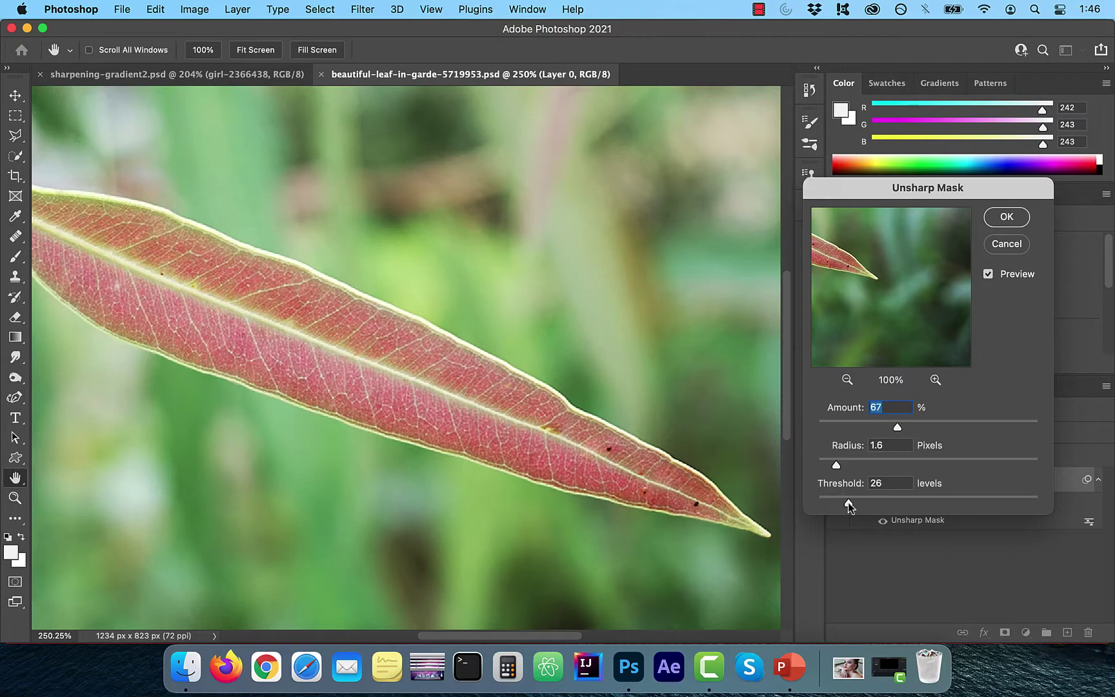
On the leaf, drop Threshold to 0, test larger radius and amount, then enter Amount 107%
left_click_drag(846, 503, 850, 469)
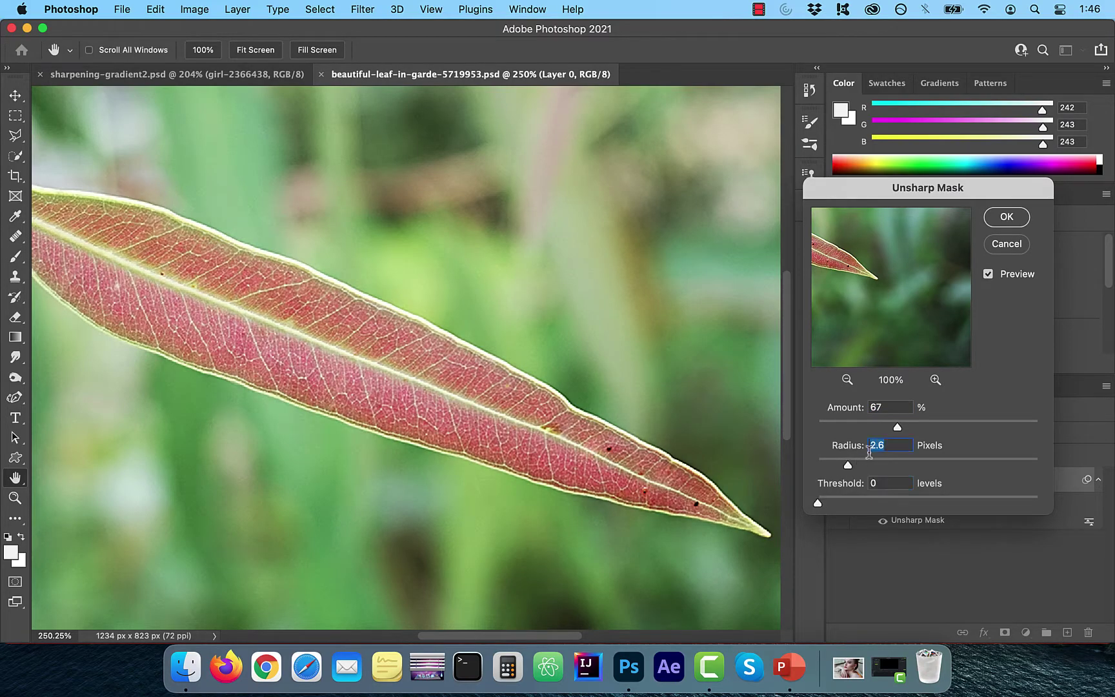
left_click_drag(898, 428, 1097, 424)
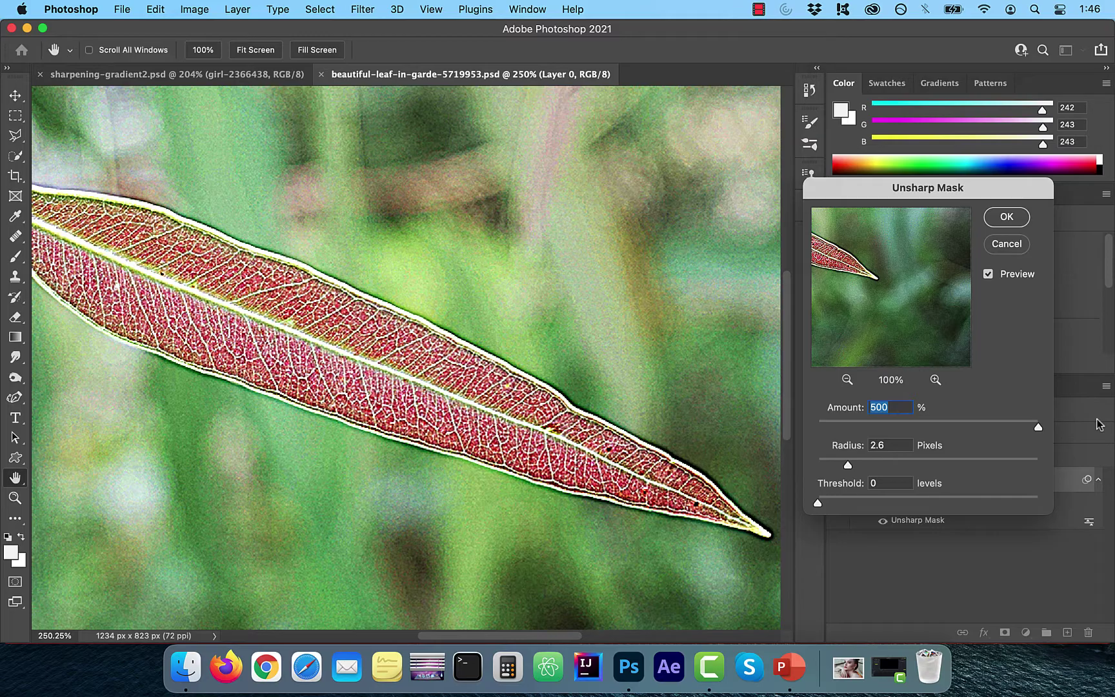
mouse_move(848, 465)
left_mouse_down()
mouse_move(889, 465)
mouse_move(835, 465)
left_mouse_up()
left_click_drag(1037, 427, 975, 424)
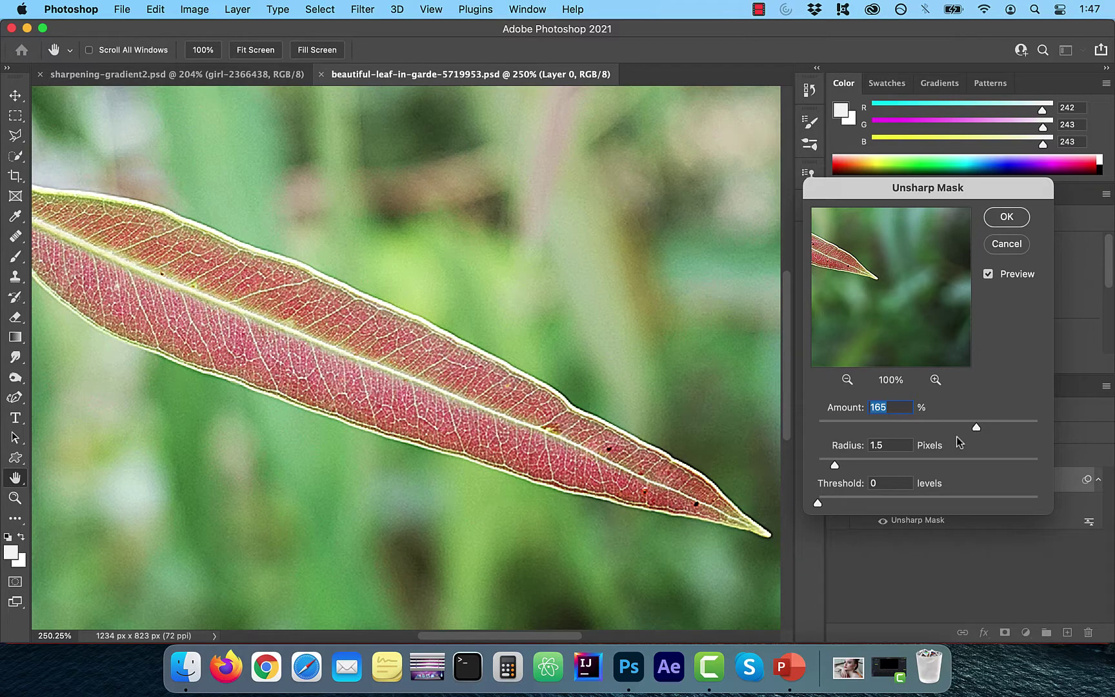
type("107")
Set Threshold to 8 levels and toggle Preview to compare the leaf with its original
left_click(828, 504)
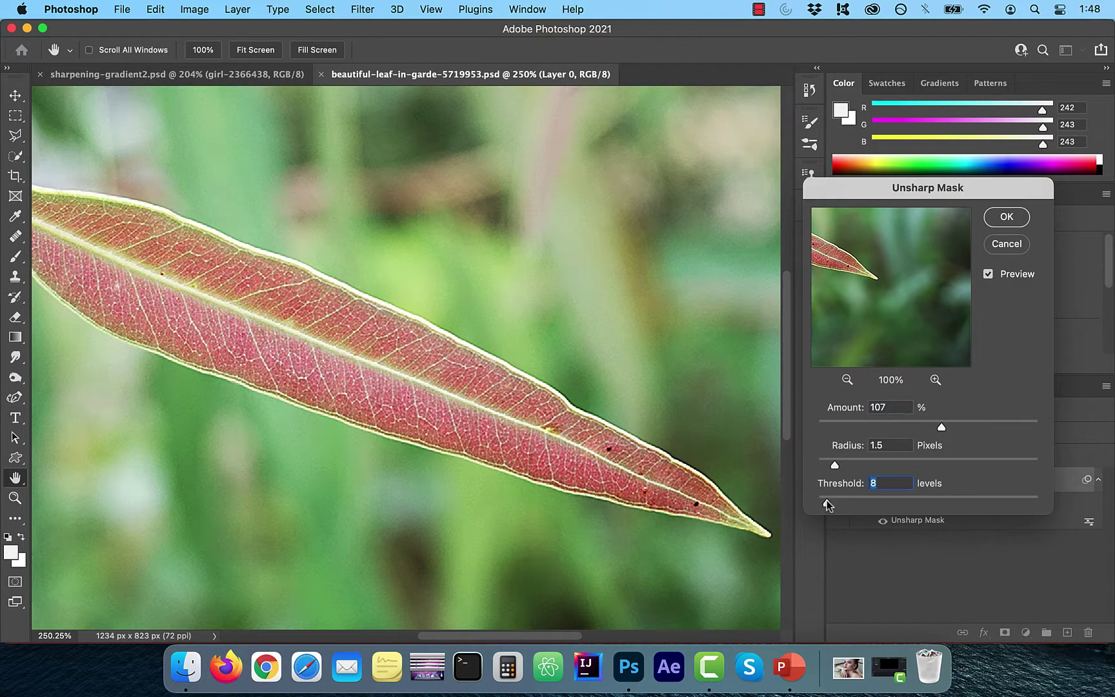
left_click(997, 275)
left_click(995, 275)
left_click(994, 276)
left_click(995, 276)
left_click(989, 274)
left_click(988, 275)
left_click(988, 275)
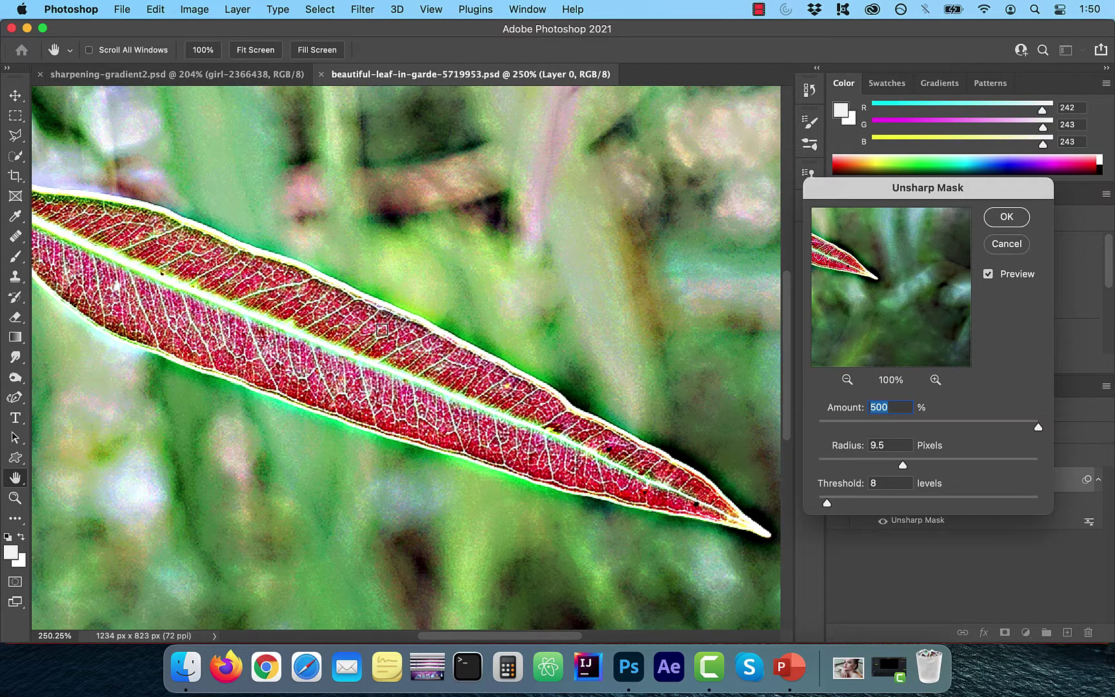
Apply Unsharp Mask to the leaf, set its blending mode to Luminosity, and compare via Preview
key("Return")
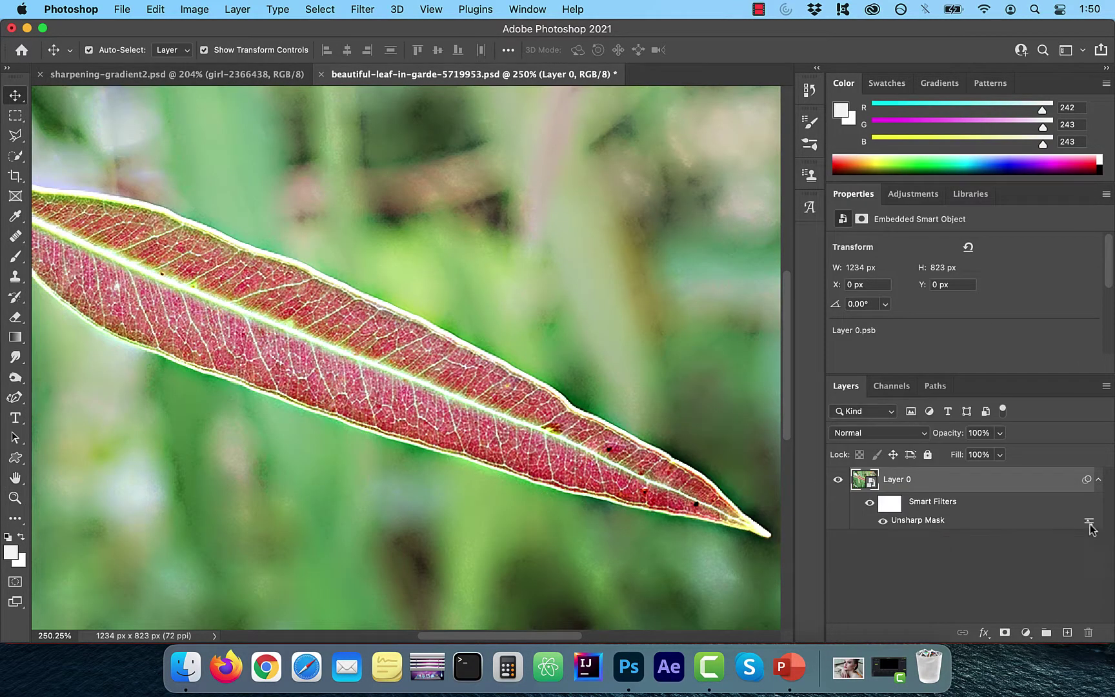
double_click(1089, 523)
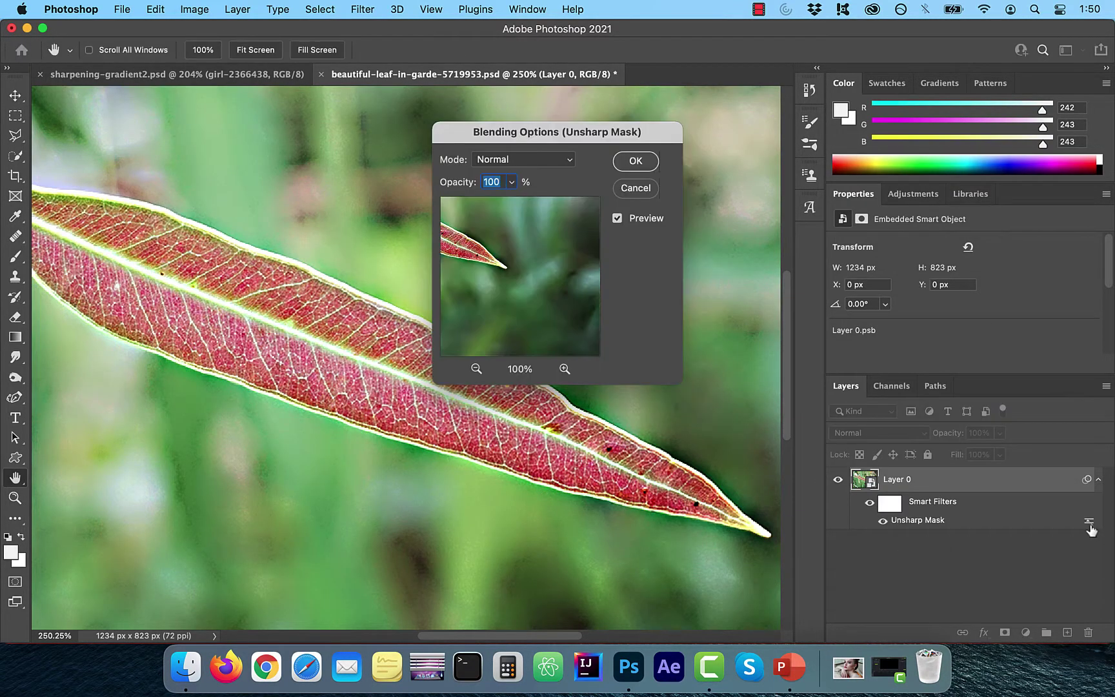
left_click(574, 164)
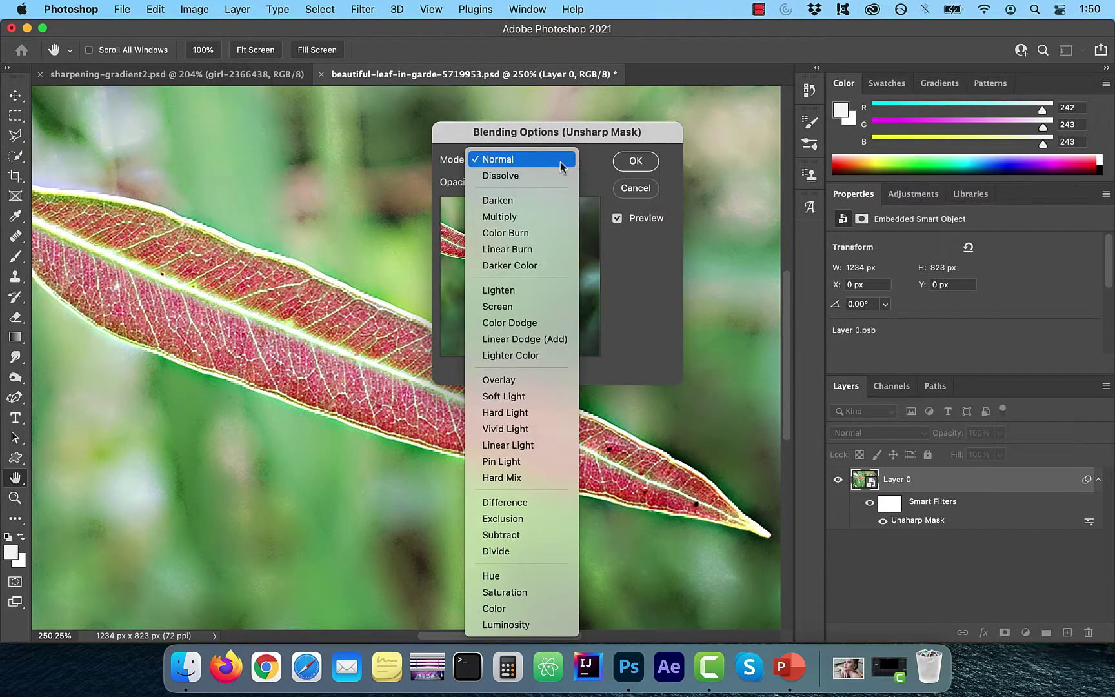
left_click(523, 624)
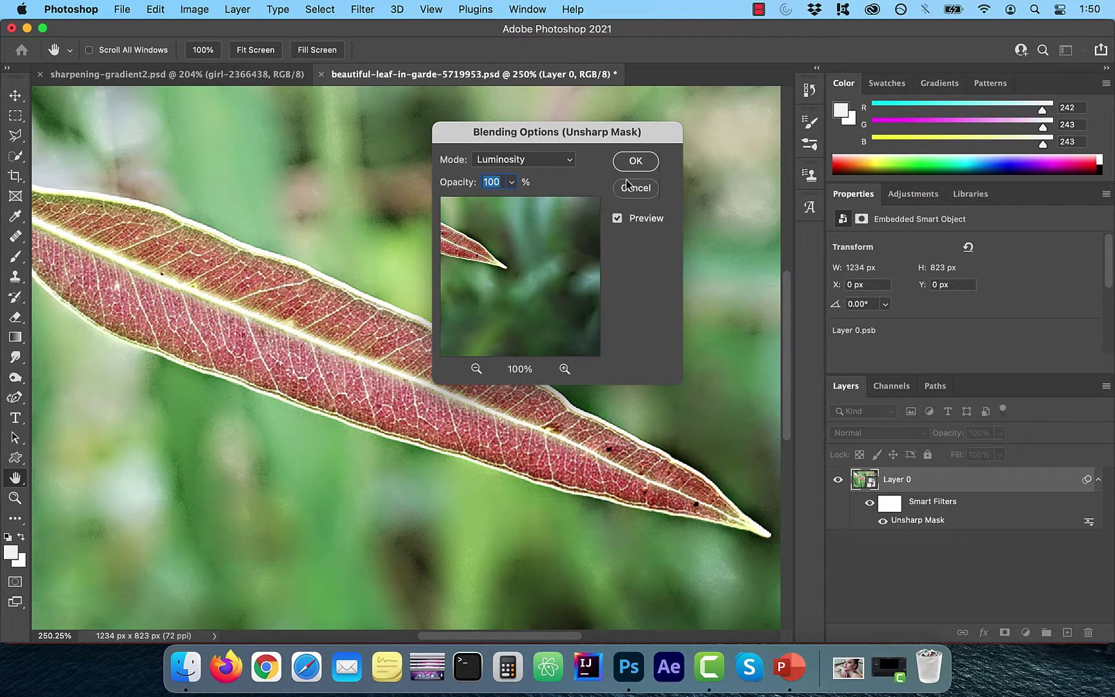
left_click(617, 219)
left_click(617, 218)
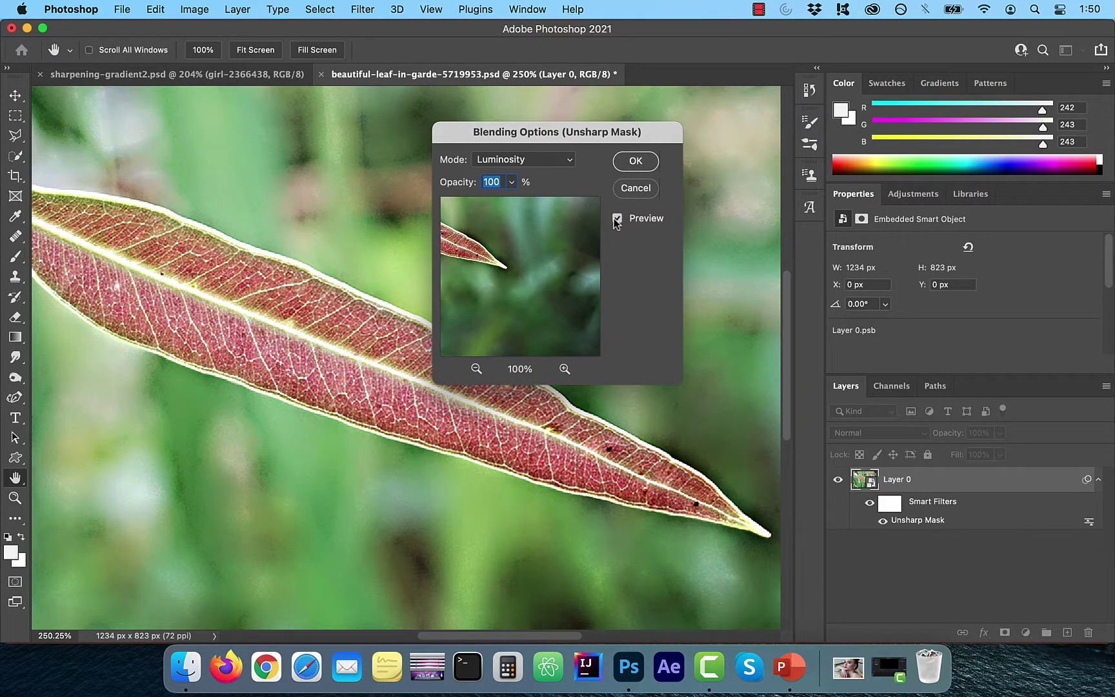